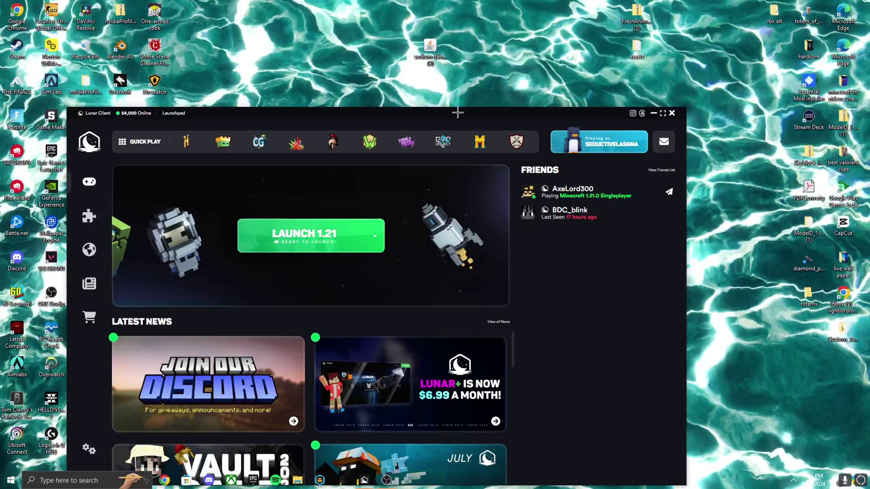
- Position the launcher, browse the Explore Versions list, and briefly check version 1.21's settings
{"action": "left_click_drag", "start_coordinate": [458, 113], "coordinate": [506, 88]}
{"action": "left_click", "coordinate": [424, 225]}
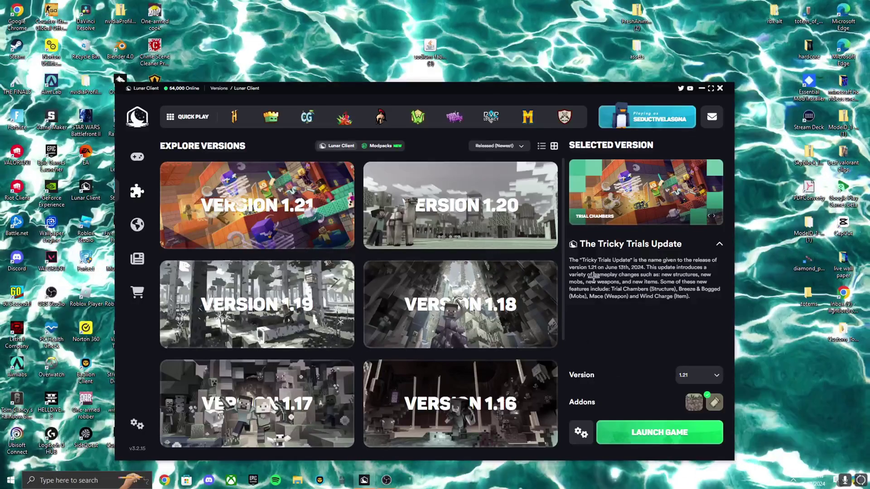
{"action": "scroll", "coordinate": [317, 272], "scroll_direction": "down", "scroll_amount": 4}
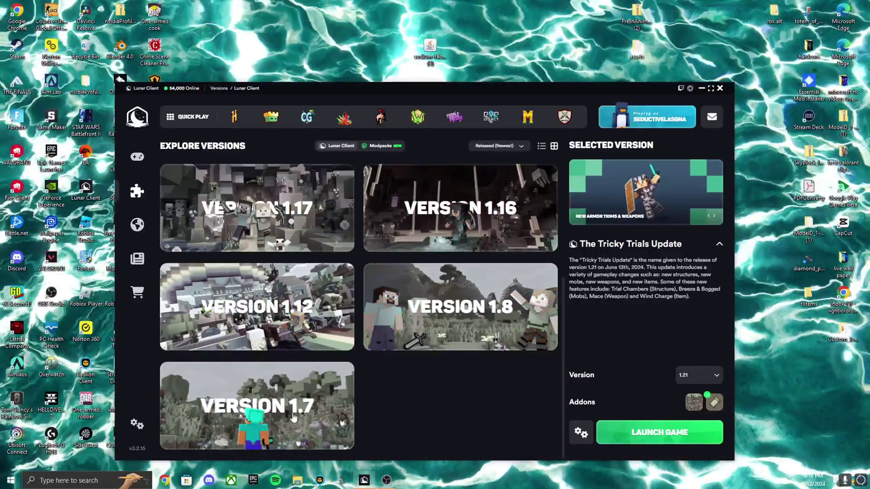
{"action": "scroll", "coordinate": [293, 417], "scroll_direction": "up", "scroll_amount": 5}
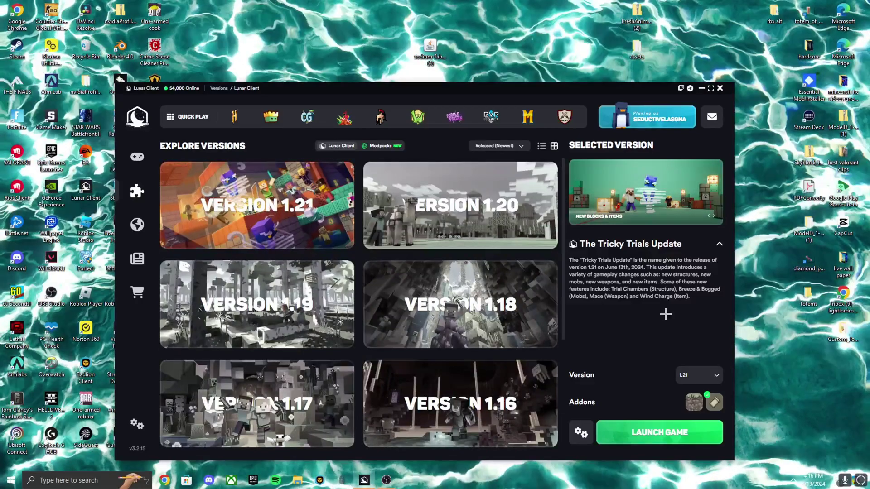
{"action": "left_click", "coordinate": [581, 433]}
{"action": "left_click", "coordinate": [579, 437]}
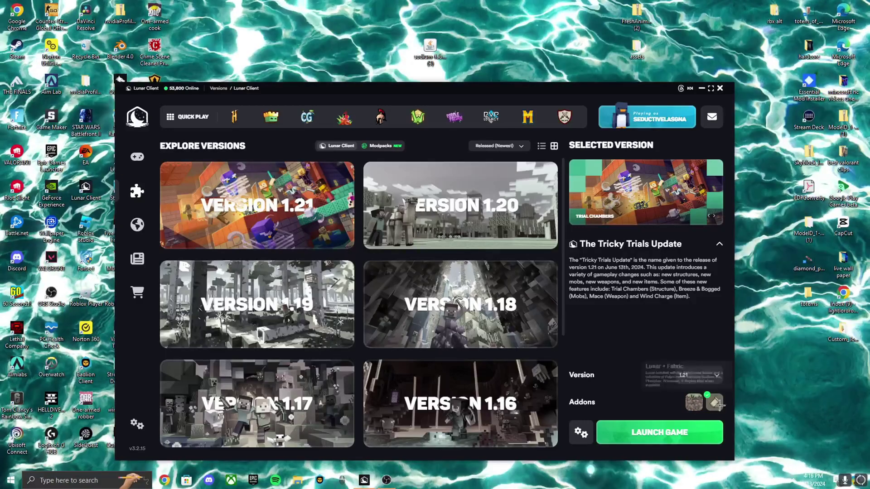
- Open version 1.21's settings and view its Mods list, which shows 0 mods
{"action": "left_click", "coordinate": [581, 433]}
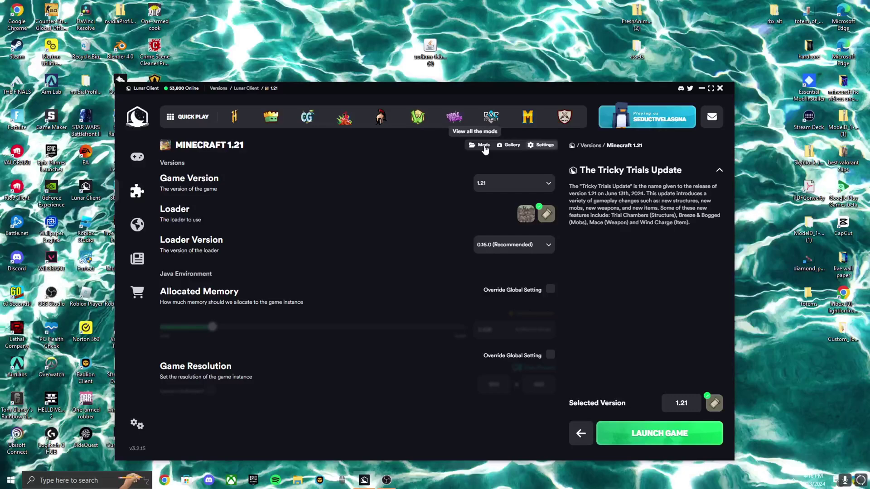
{"action": "left_click", "coordinate": [485, 146]}
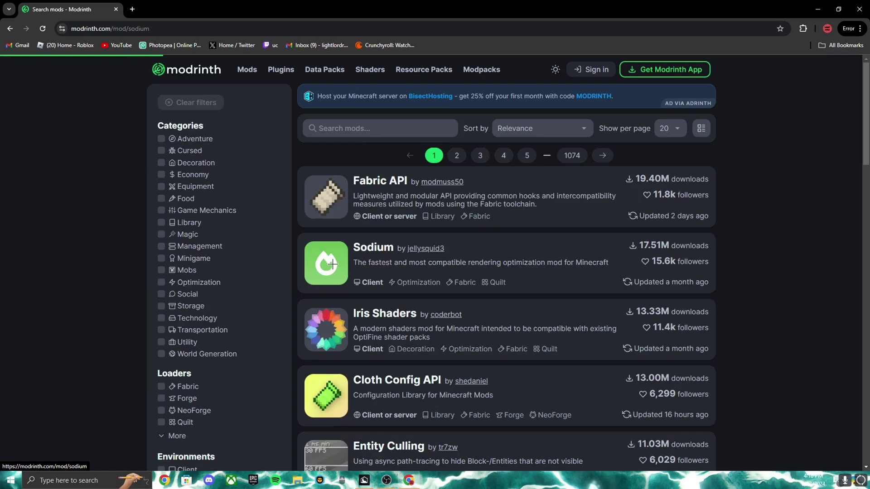
- Download Sodium 0.5.11 for Fabric 1.21 from its Modrinth page
{"action": "scroll", "coordinate": [287, 259], "scroll_direction": "down", "scroll_amount": 7}
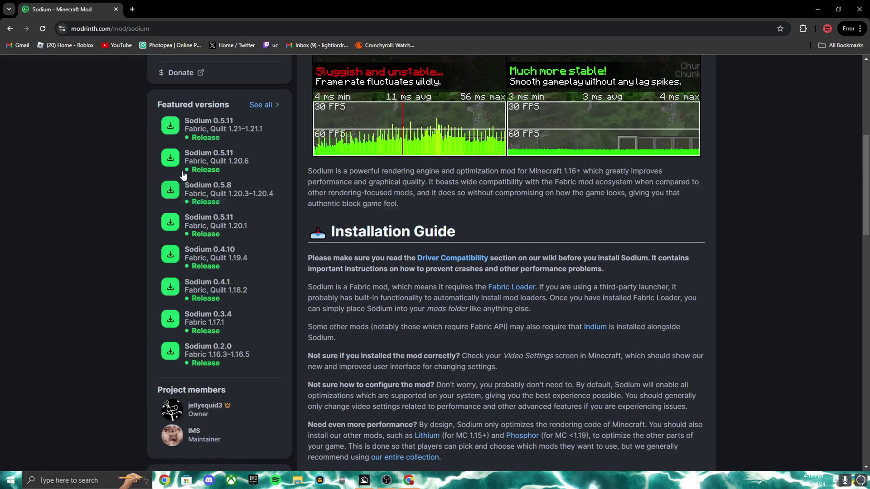
{"action": "scroll", "coordinate": [184, 175], "scroll_direction": "up", "scroll_amount": 2}
{"action": "left_click", "coordinate": [170, 201]}
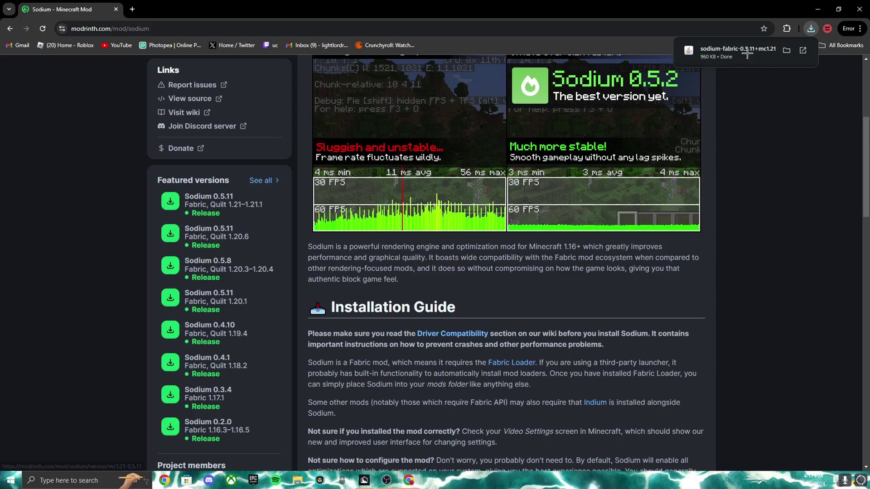
{"action": "scroll", "coordinate": [253, 81], "scroll_direction": "up", "scroll_amount": 5}
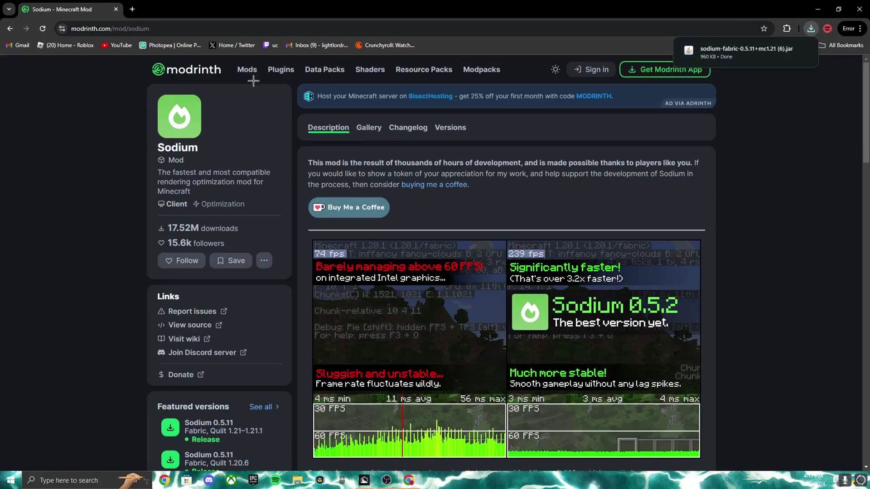
- Search Modrinth for 'emf' and download Entity Model Features 2.1.3 for 1.21
{"action": "left_click", "coordinate": [10, 29]}
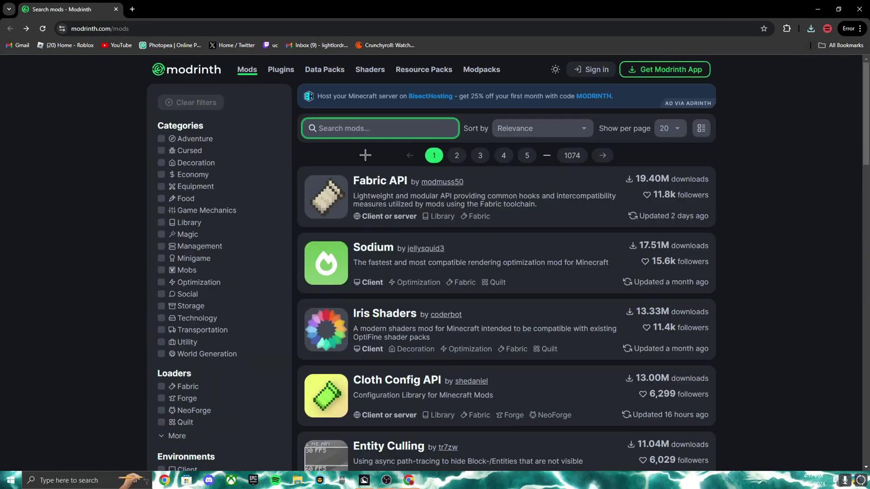
{"action": "type", "text": "emf"}
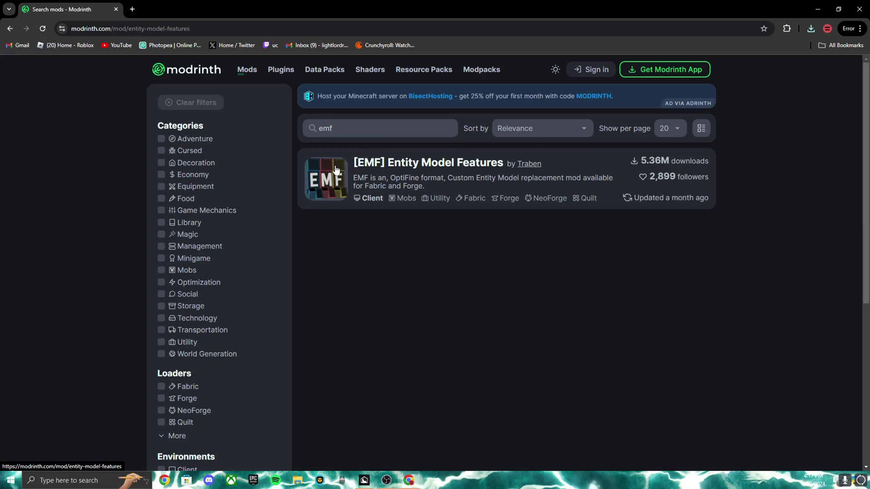
{"action": "scroll", "coordinate": [400, 239], "scroll_direction": "down", "scroll_amount": 5}
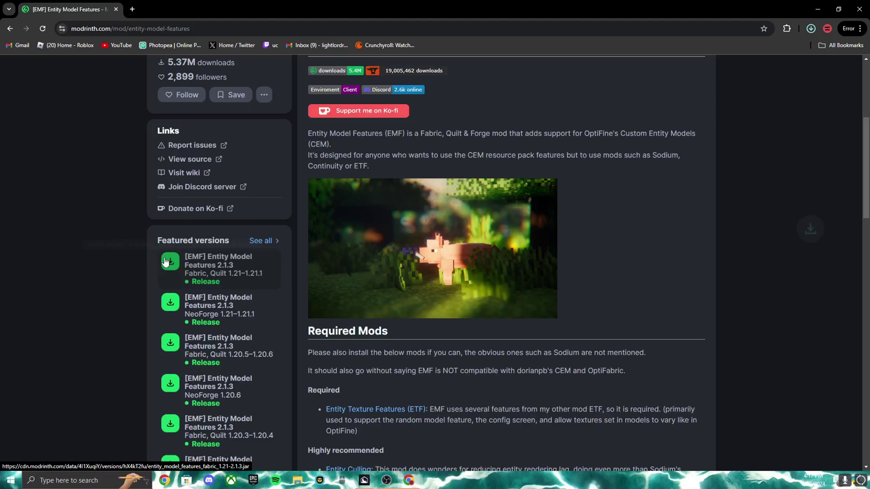
{"action": "left_click", "coordinate": [811, 28]}
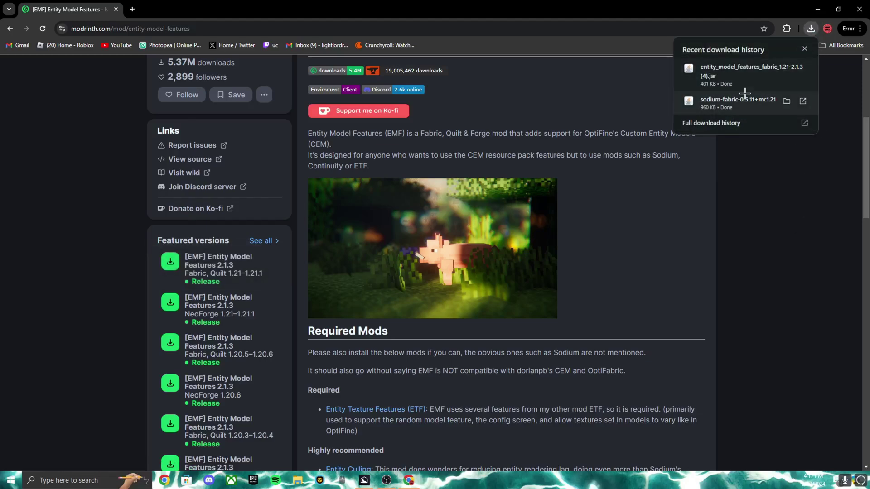
{"action": "scroll", "coordinate": [387, 181], "scroll_direction": "up", "scroll_amount": 5}
- Search 'etf' and download Entity Texture Features 6.1.3 for 1.21, then check recent downloads
{"action": "left_click", "coordinate": [10, 28]}
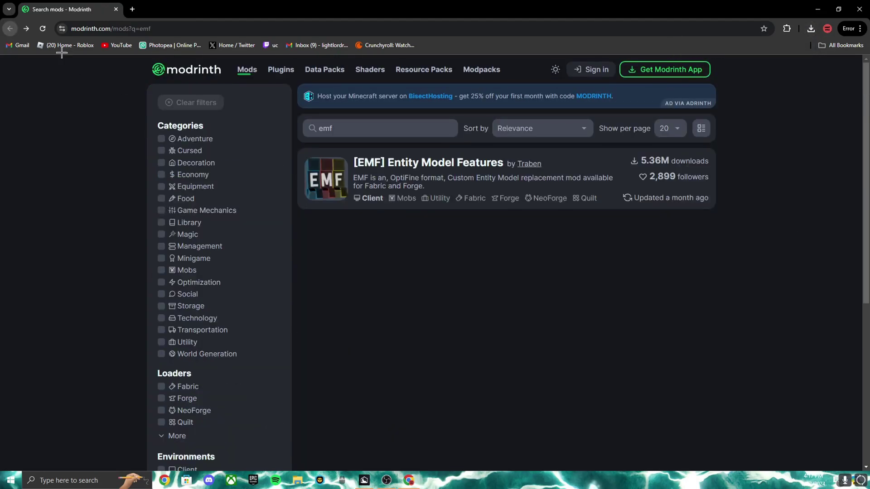
{"action": "key", "text": "BackSpace"}
{"action": "type", "text": "tf"}
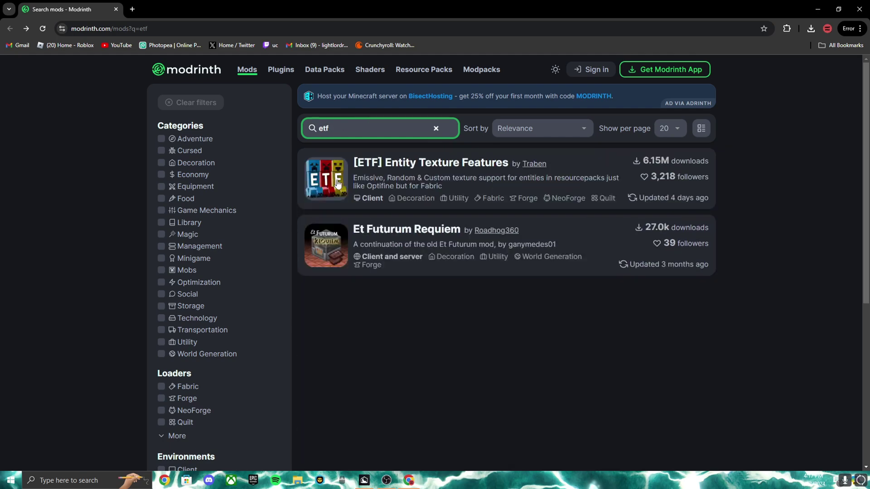
{"action": "left_click", "coordinate": [489, 176]}
{"action": "scroll", "coordinate": [458, 175], "scroll_direction": "down", "scroll_amount": 5}
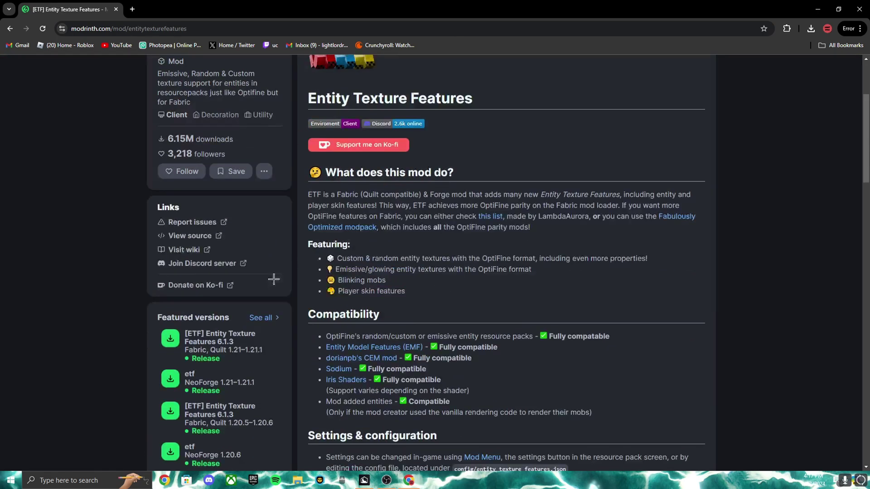
{"action": "left_click", "coordinate": [169, 269]}
{"action": "scroll", "coordinate": [771, 132], "scroll_direction": "up", "scroll_amount": 5}
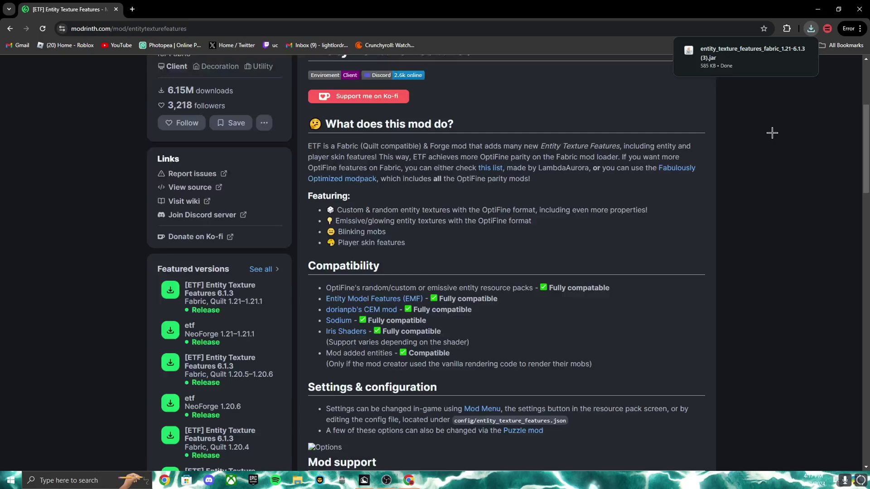
{"action": "left_click", "coordinate": [809, 27]}
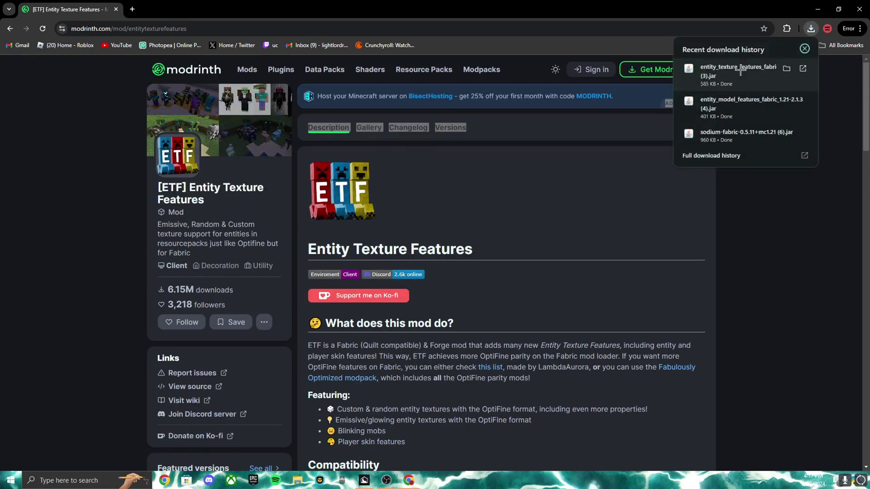
- Drag the Entity Texture Features, Entity Model Features and Sodium jars into Lunar Client's 1.21 mods
{"action": "left_click_drag", "start_coordinate": [602, 10], "coordinate": [232, 269]}
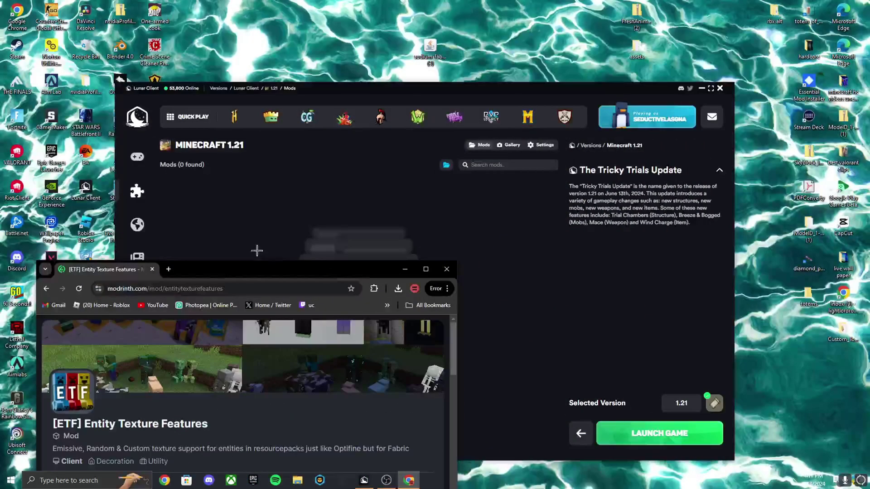
{"action": "left_click_drag", "start_coordinate": [318, 326], "coordinate": [322, 218]}
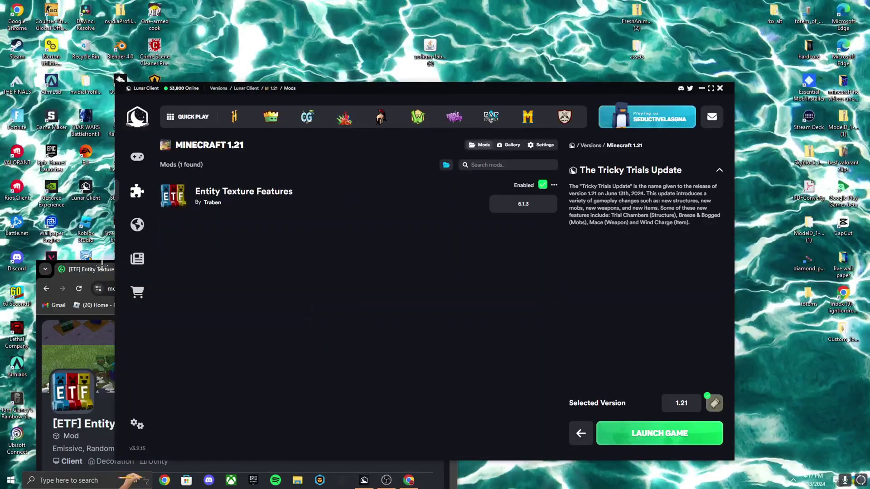
{"action": "left_click", "coordinate": [82, 344]}
{"action": "left_click_drag", "start_coordinate": [317, 365], "coordinate": [254, 272]}
{"action": "left_click", "coordinate": [90, 288]}
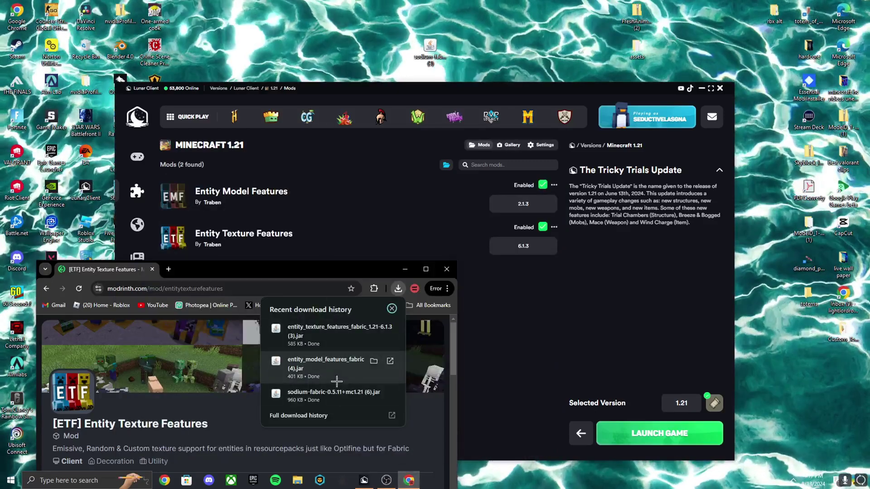
{"action": "left_click_drag", "start_coordinate": [334, 385], "coordinate": [344, 270]}
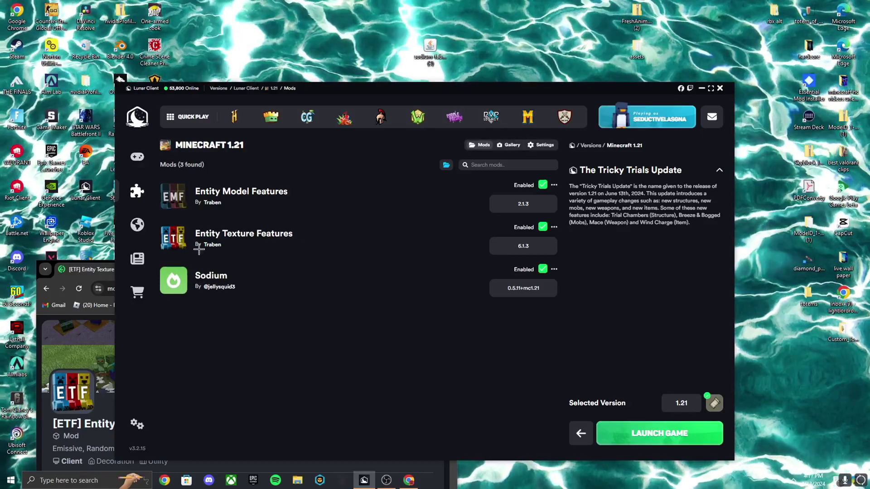
{"action": "left_click", "coordinate": [82, 275]}
- Search CurseForge for 'fresh animations' and open the Fresh Animations project page
{"action": "double_click", "coordinate": [278, 273]}
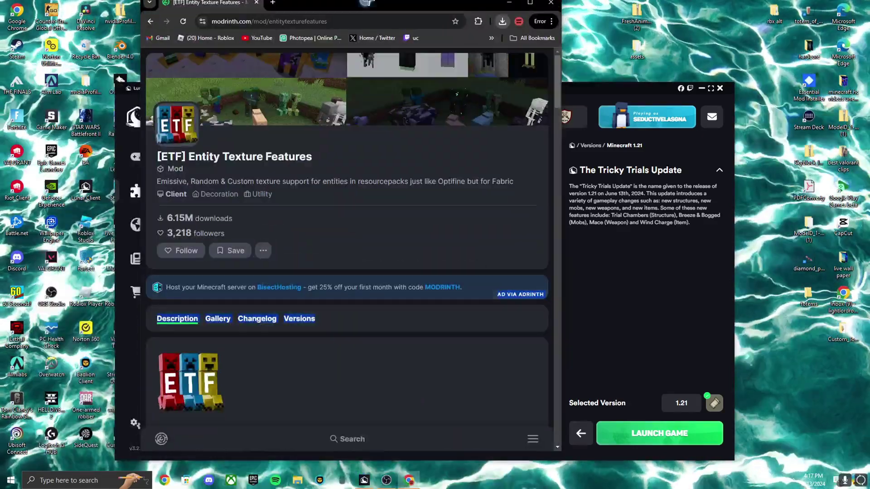
{"action": "type", "text": "curseforg"}
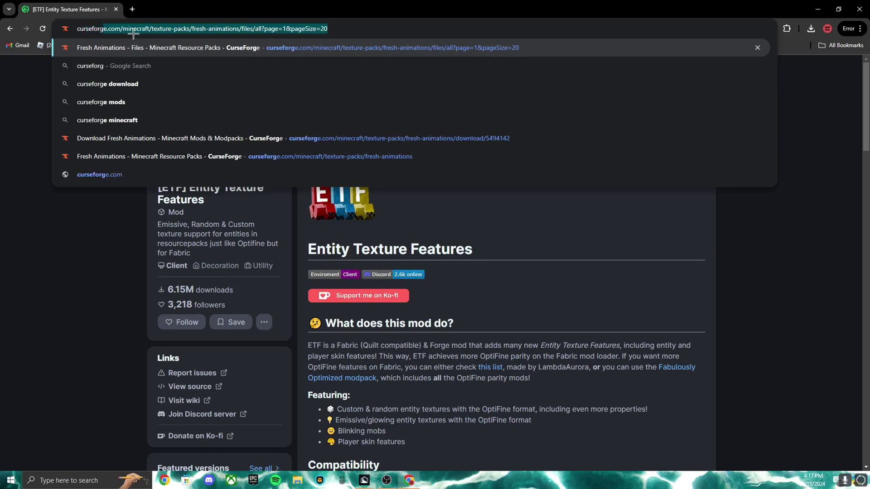
{"action": "key", "text": "Return"}
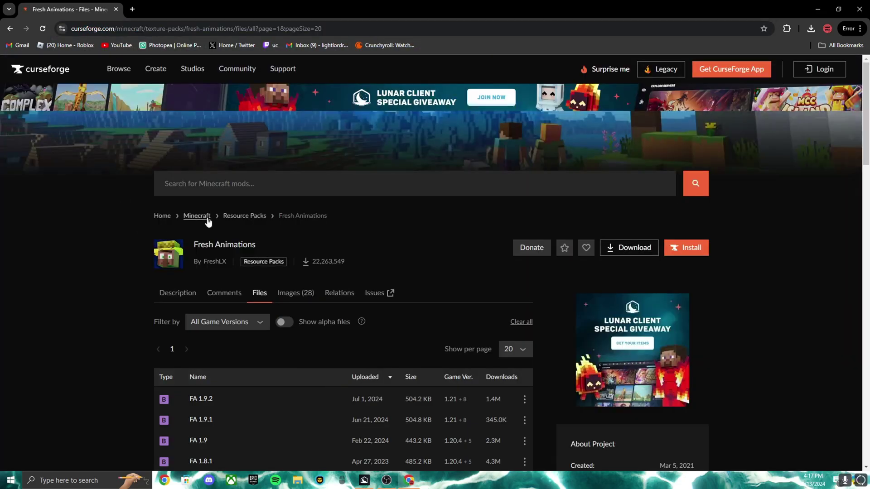
{"action": "left_click", "coordinate": [220, 196]}
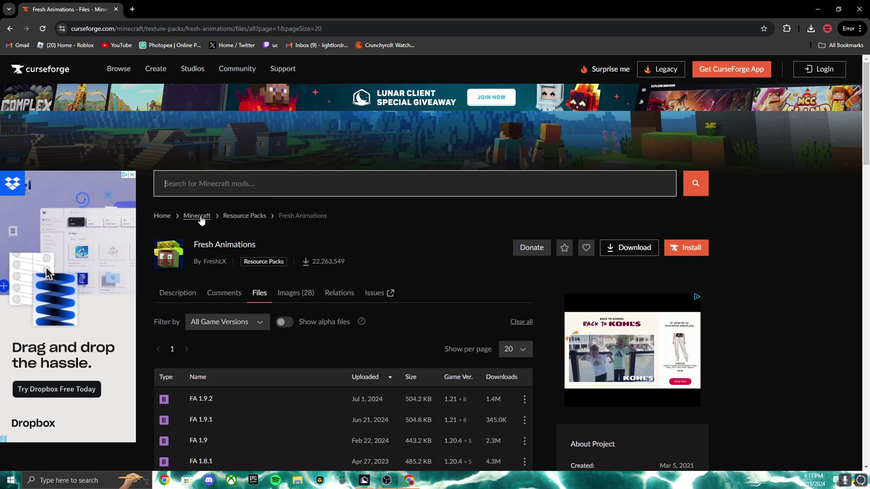
{"action": "type", "text": "fres"}
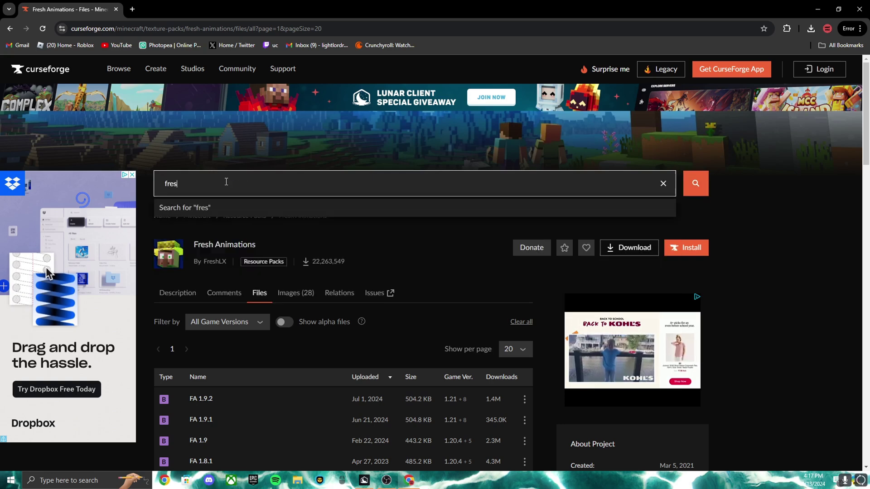
{"action": "type", "text": "h animations"}
{"action": "key", "text": "Return"}
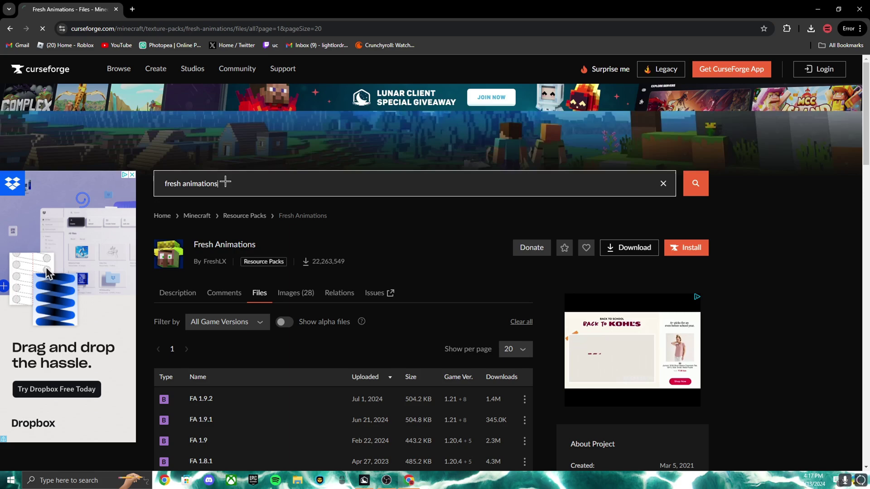
{"action": "scroll", "coordinate": [423, 255], "scroll_direction": "down", "scroll_amount": 3}
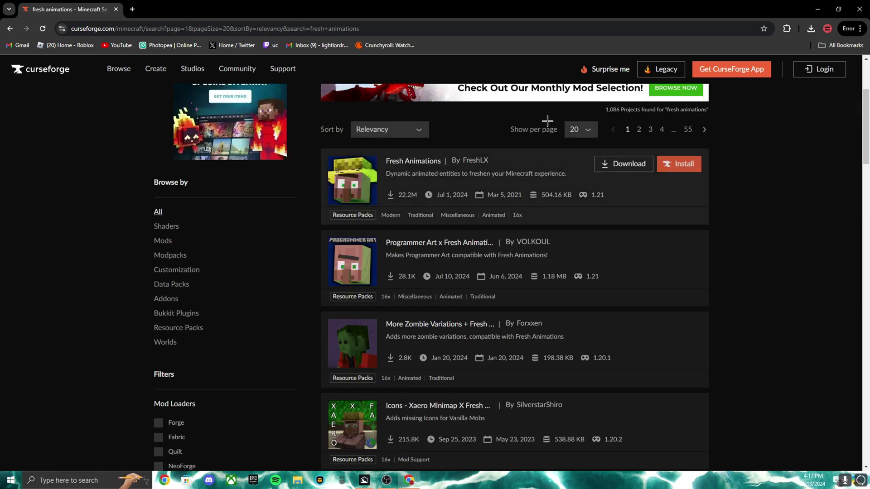
{"action": "left_click", "coordinate": [353, 175]}
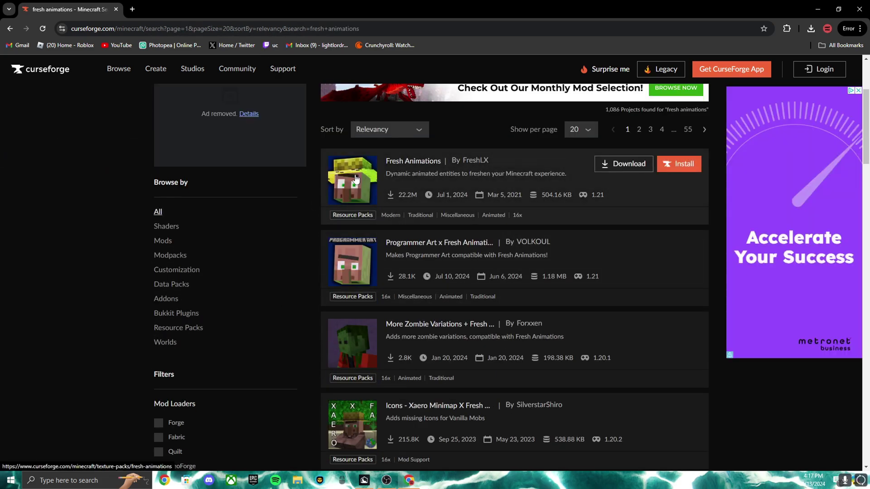
- Show the Fresh Animations files list filtered to game version 1.21
{"action": "scroll", "coordinate": [281, 204], "scroll_direction": "down", "scroll_amount": 10}
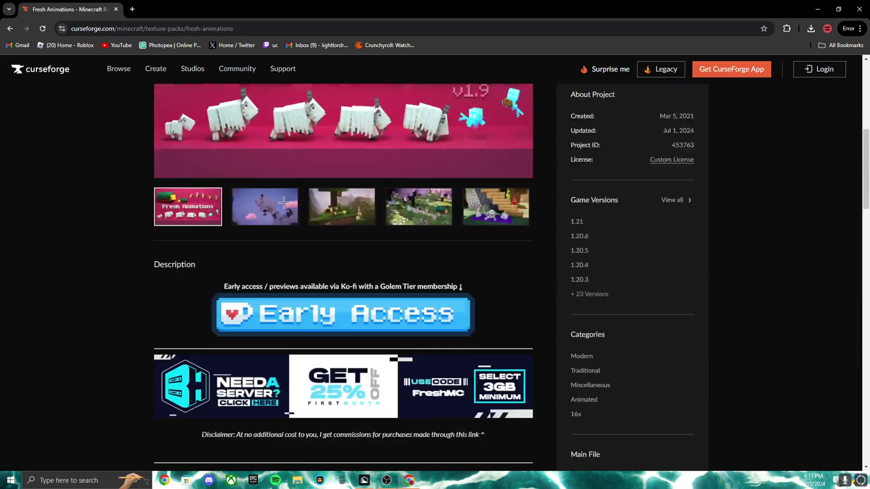
{"action": "scroll", "coordinate": [430, 199], "scroll_direction": "up", "scroll_amount": 7}
{"action": "scroll", "coordinate": [429, 199], "scroll_direction": "down", "scroll_amount": 8}
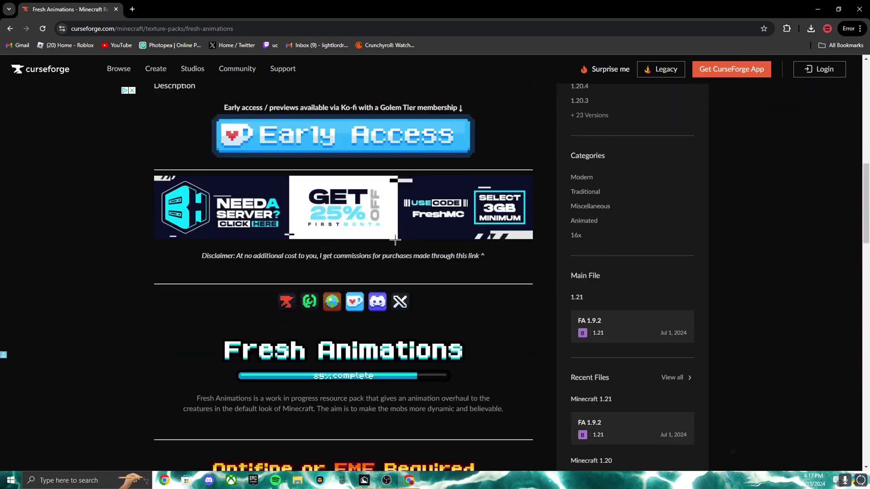
{"action": "scroll", "coordinate": [379, 223], "scroll_direction": "up", "scroll_amount": 8}
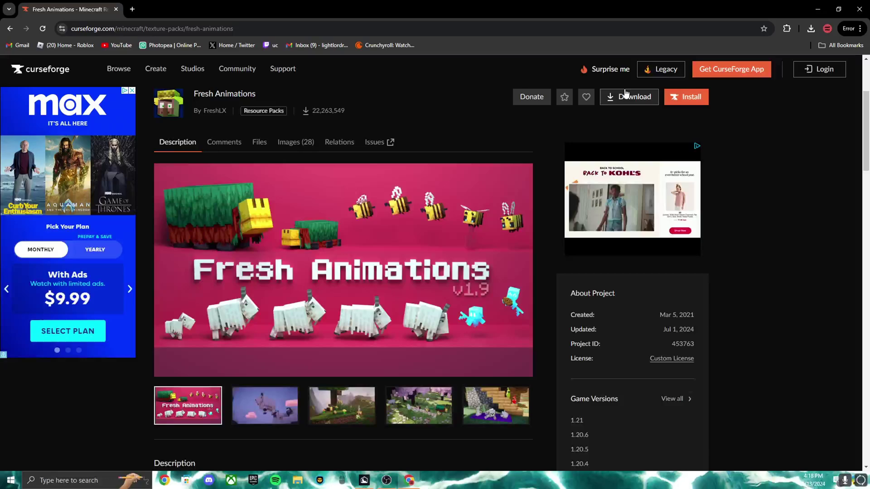
{"action": "left_click", "coordinate": [261, 143]}
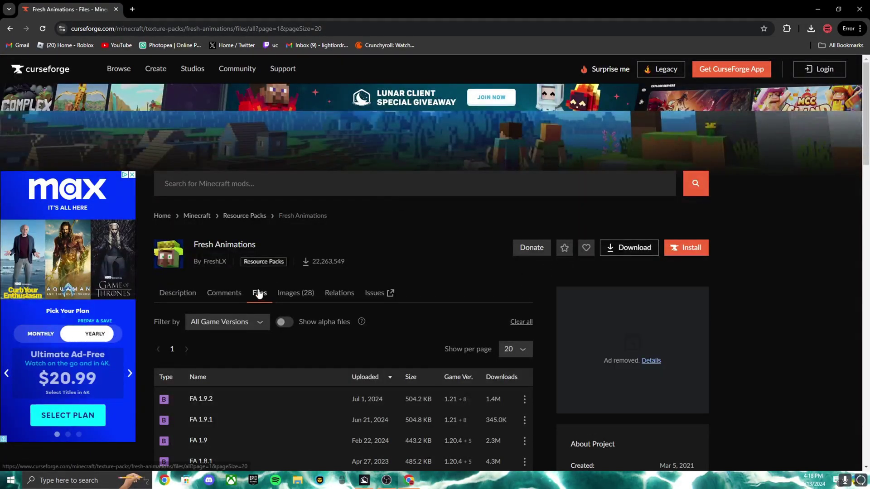
{"action": "scroll", "coordinate": [260, 292], "scroll_direction": "down", "scroll_amount": 3}
{"action": "left_click", "coordinate": [229, 171]}
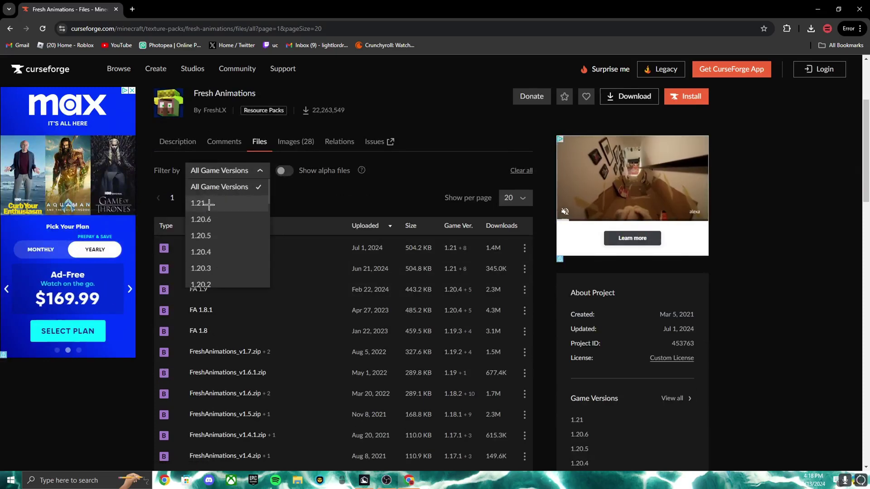
{"action": "scroll", "coordinate": [206, 220], "scroll_direction": "down", "scroll_amount": 5}
{"action": "scroll", "coordinate": [218, 227], "scroll_direction": "up", "scroll_amount": 5}
{"action": "scroll", "coordinate": [218, 228], "scroll_direction": "up", "scroll_amount": 3}
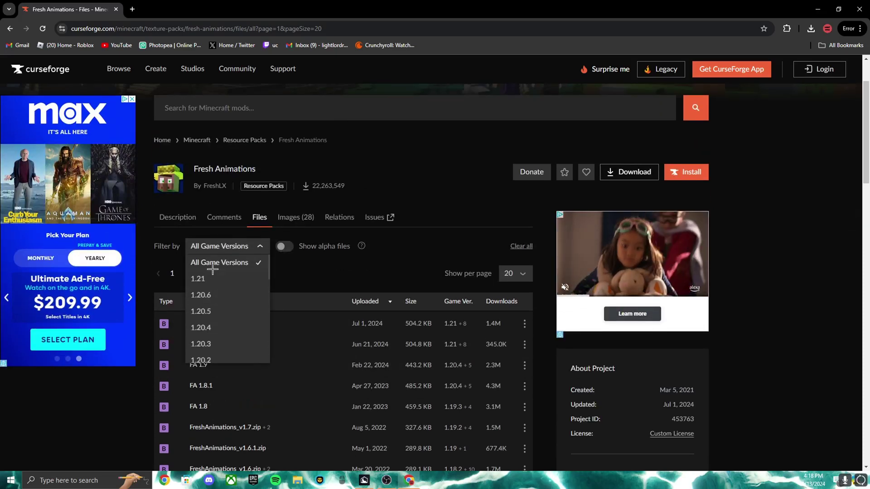
{"action": "left_click", "coordinate": [202, 277]}
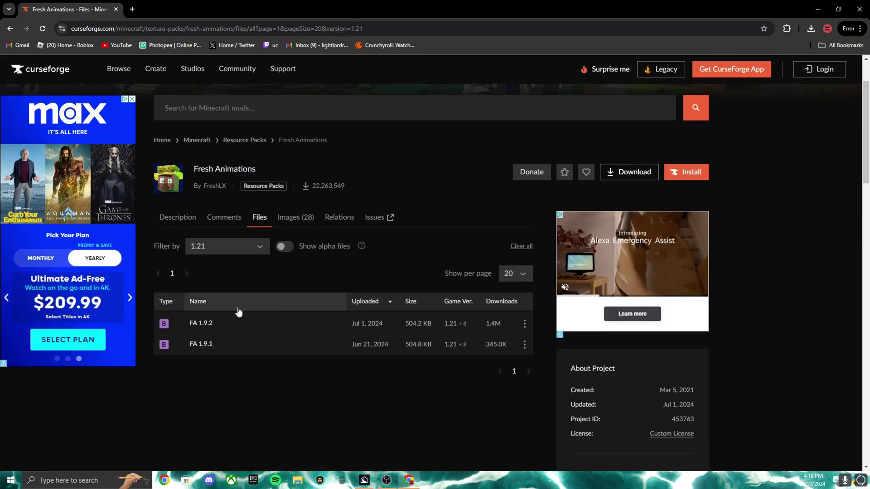
{"action": "left_click", "coordinate": [225, 253]}
{"action": "left_click", "coordinate": [208, 282]}
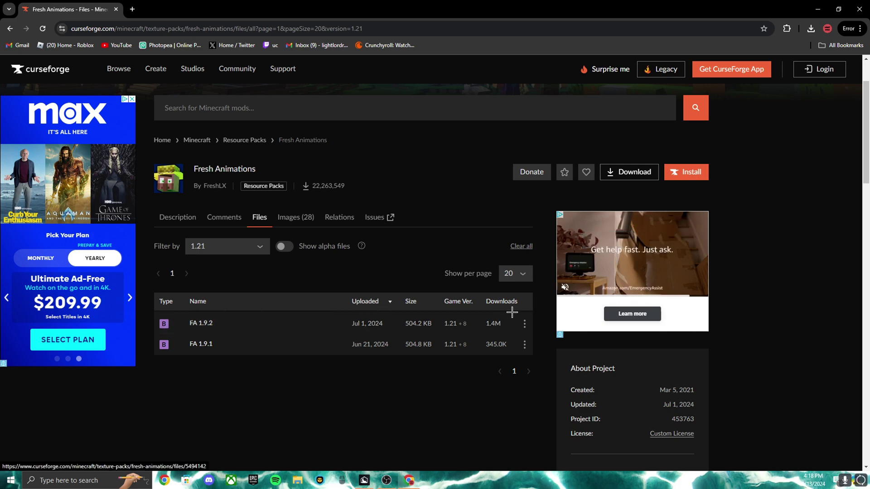
- Download the FA 1.9.2 file and restore the browser to a smaller window
{"action": "left_click", "coordinate": [524, 324]}
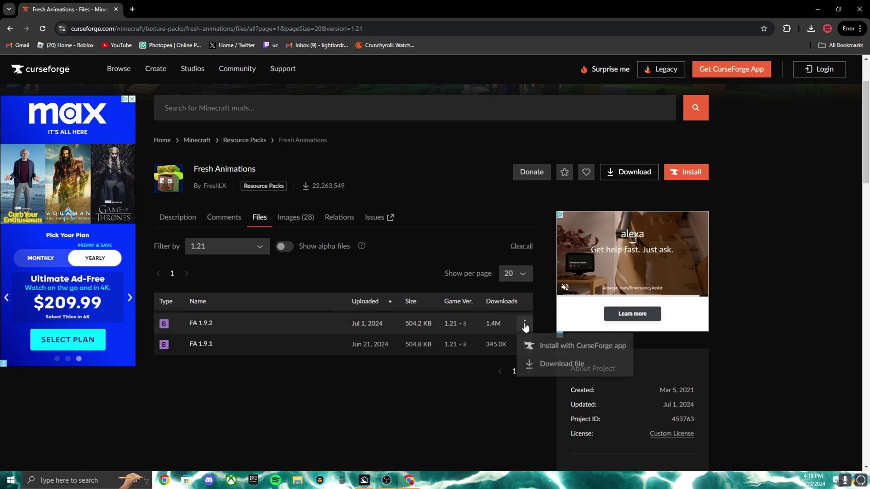
{"action": "left_click", "coordinate": [547, 371]}
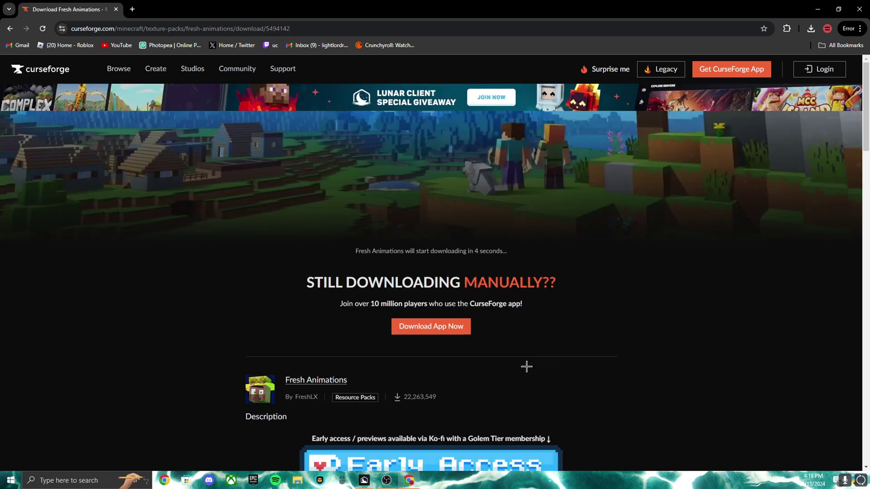
{"action": "right_click", "coordinate": [464, 352]}
{"action": "left_click", "coordinate": [282, 339]}
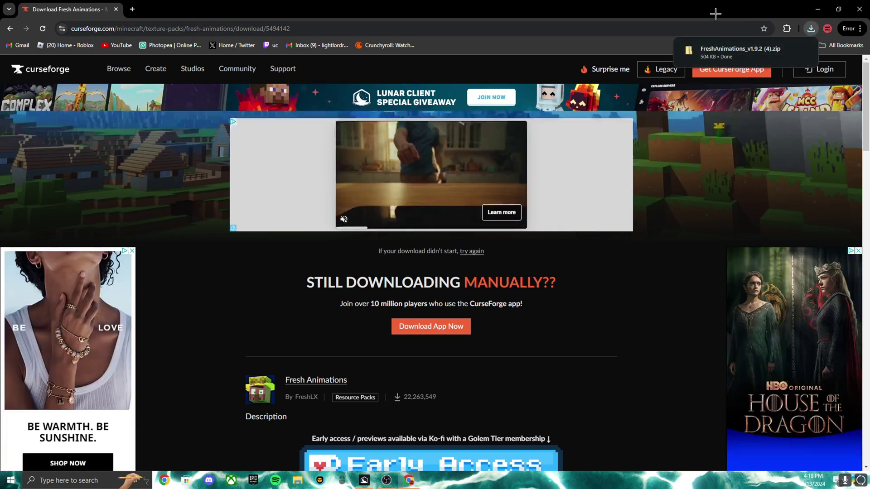
{"action": "left_click_drag", "start_coordinate": [715, 13], "coordinate": [373, 217]}
- Launch Minecraft 1.21, glance at Video Settings, and switch the game out of fullscreen with F11
{"action": "left_click", "coordinate": [391, 236]}
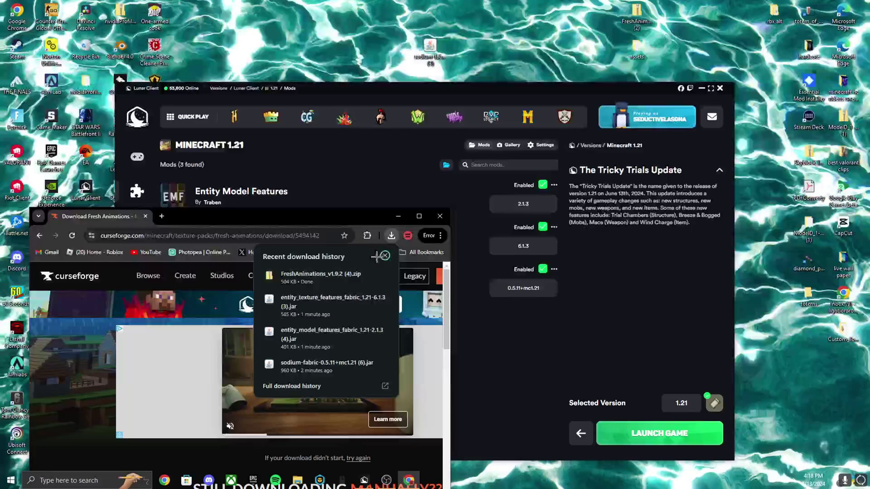
{"action": "left_click_drag", "start_coordinate": [340, 217], "coordinate": [204, 365]}
{"action": "left_click", "coordinate": [653, 433]}
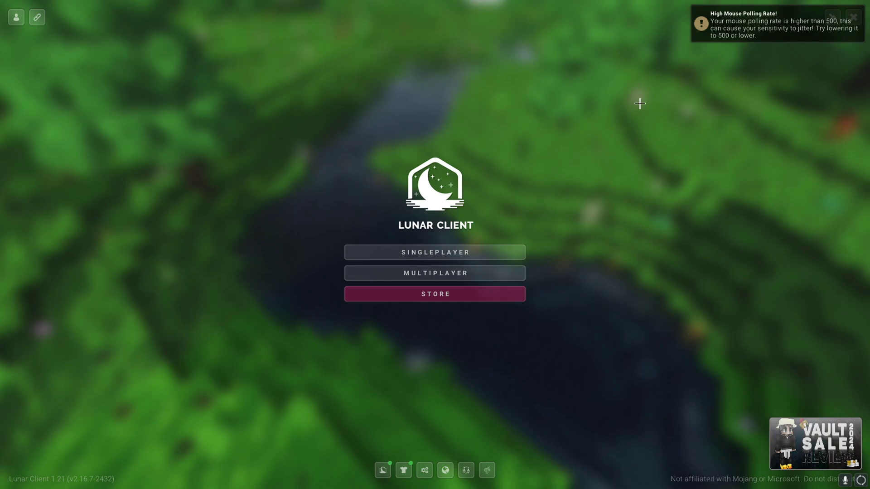
{"action": "left_click", "coordinate": [426, 475]}
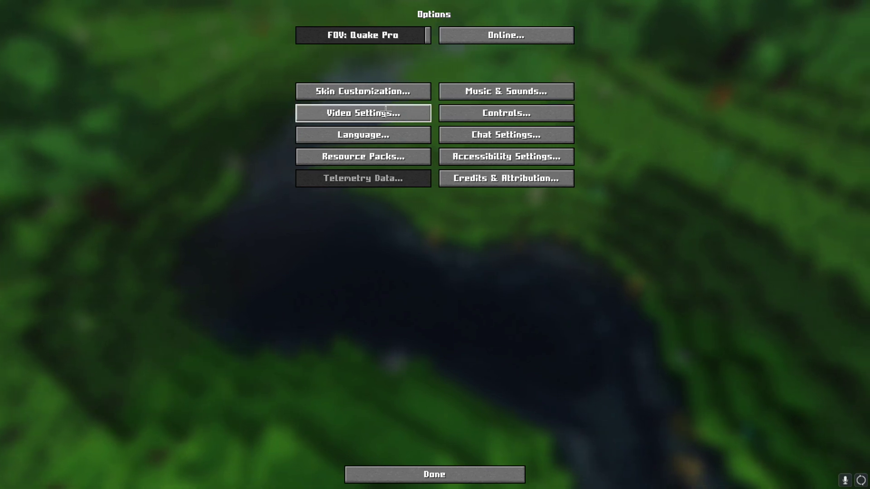
{"action": "left_click", "coordinate": [367, 114]}
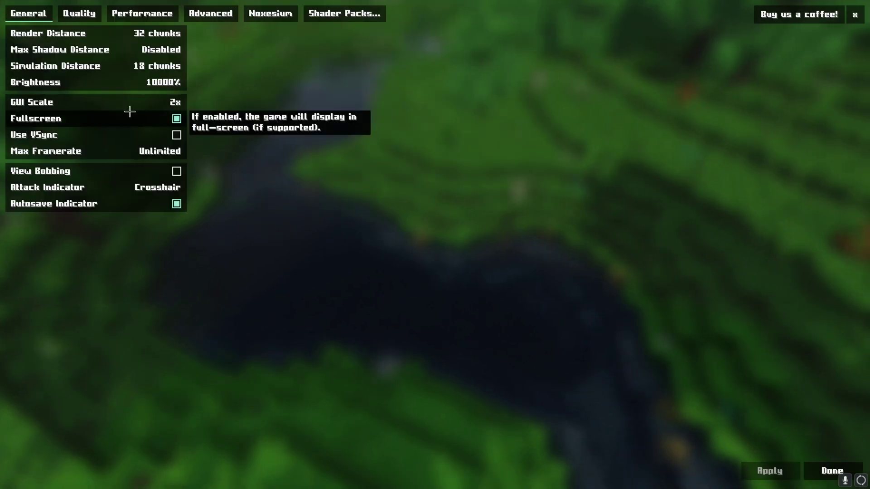
{"action": "key", "text": "Escape"}
{"action": "key", "text": "Escape"}
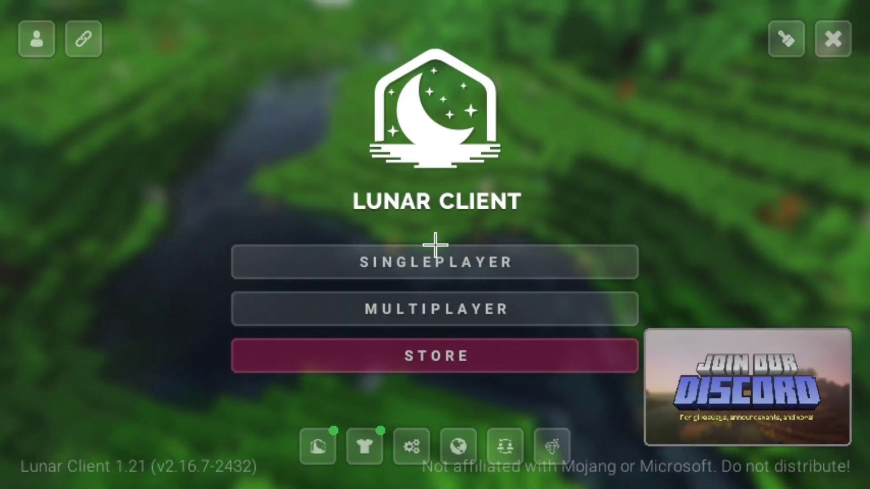
{"action": "key", "text": "F11"}
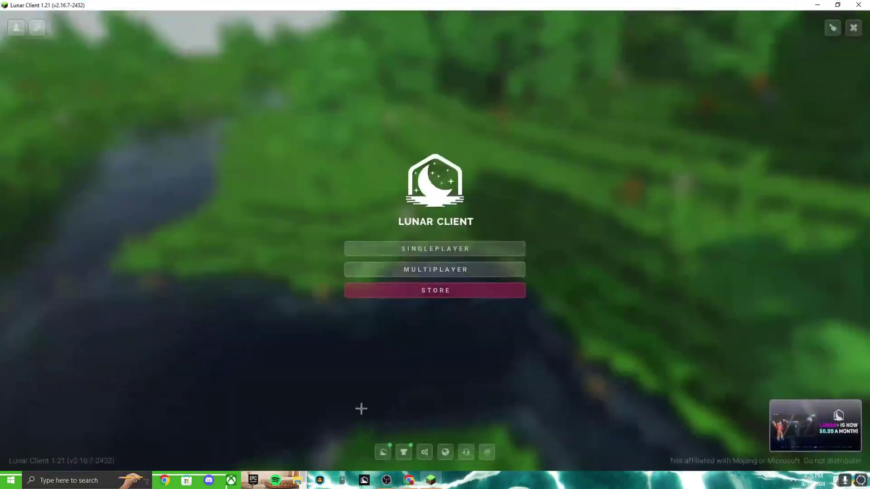
- Shrink the game window and open the Resource Packs list from Options
{"action": "left_click", "coordinate": [425, 451]}
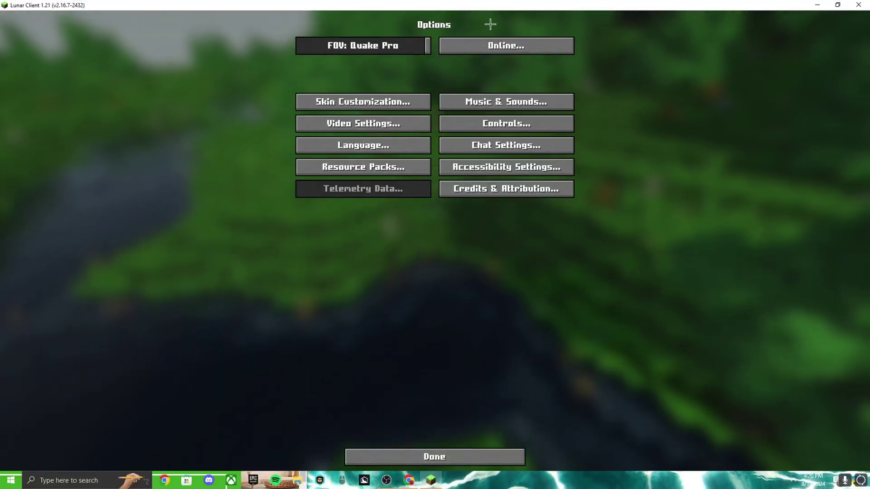
{"action": "double_click", "coordinate": [380, 8]}
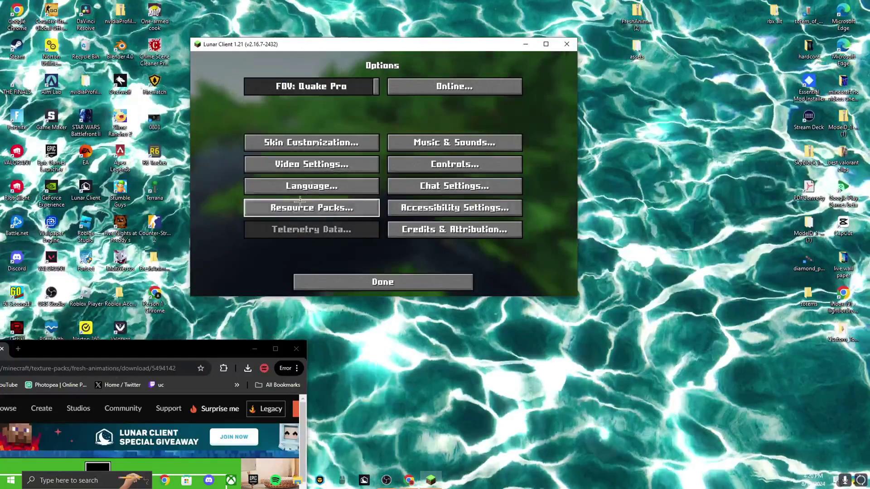
{"action": "left_click", "coordinate": [311, 204]}
{"action": "scroll", "coordinate": [256, 142], "scroll_direction": "down", "scroll_amount": 5}
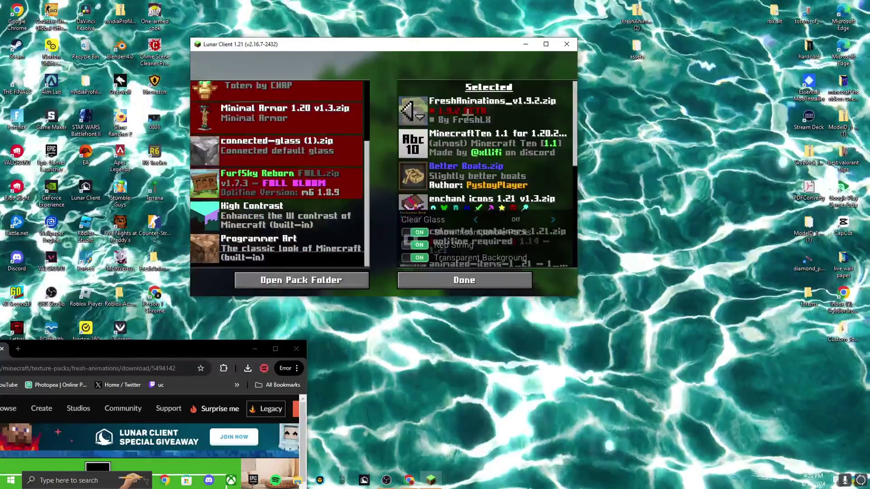
{"action": "scroll", "coordinate": [413, 136], "scroll_direction": "down", "scroll_amount": 3}
{"action": "scroll", "coordinate": [410, 95], "scroll_direction": "up", "scroll_amount": 3}
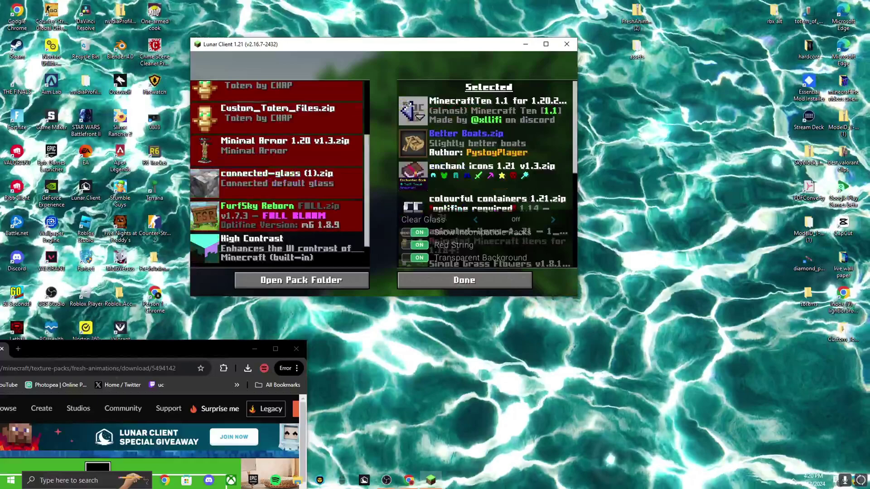
{"action": "scroll", "coordinate": [276, 154], "scroll_direction": "down", "scroll_amount": 1}
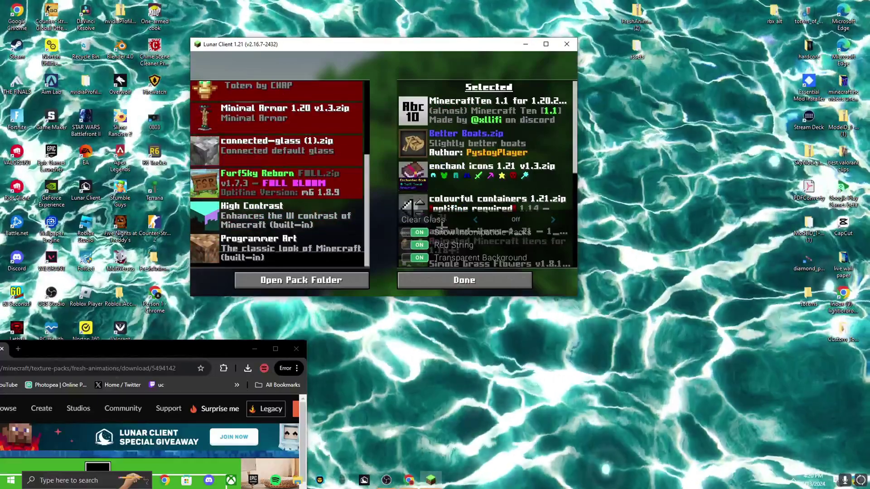
- Add the FreshAnimations_v1.9.2 (4).zip pack from the downloads, enable it, and apply the change
{"action": "left_click_drag", "start_coordinate": [208, 349], "coordinate": [429, 75]}
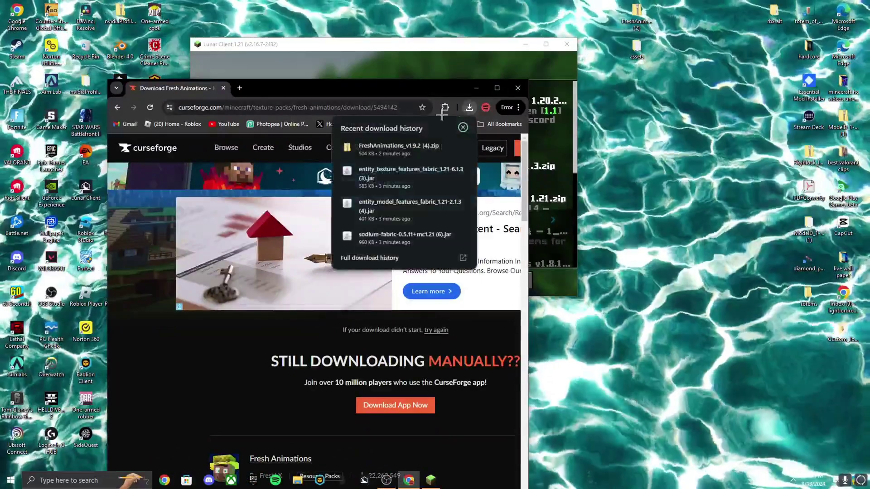
{"action": "left_click_drag", "start_coordinate": [395, 147], "coordinate": [506, 211]}
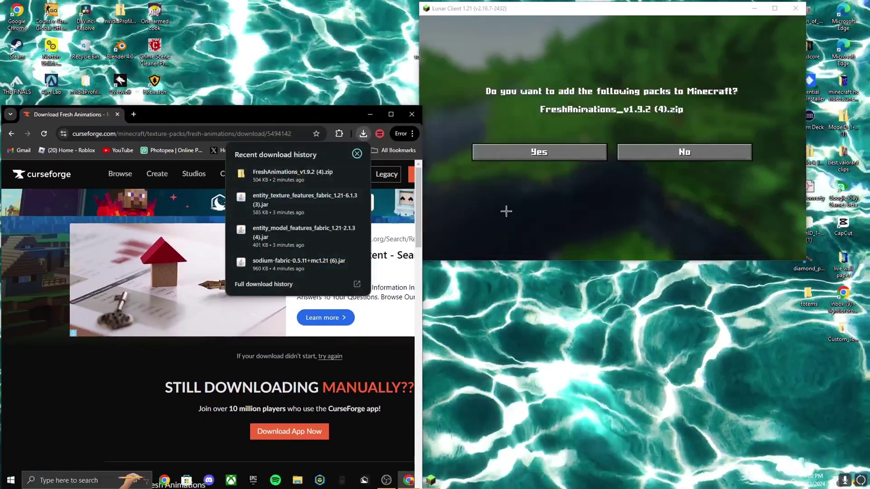
{"action": "left_click", "coordinate": [539, 155]}
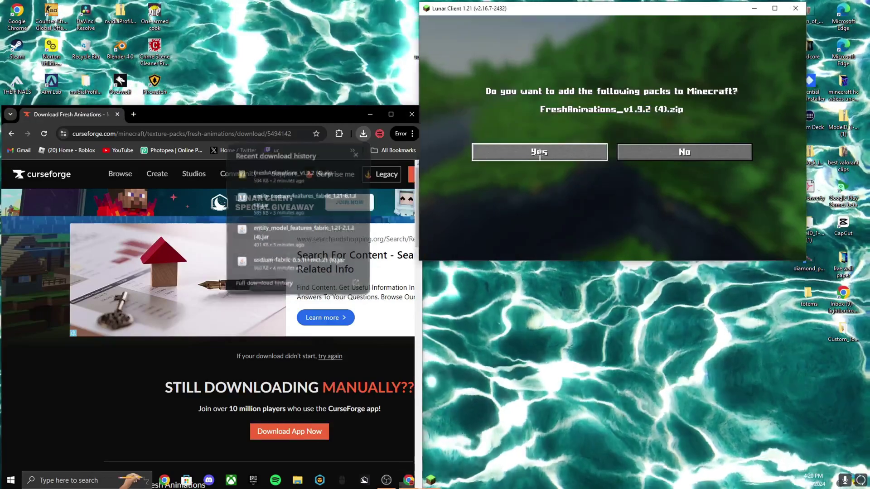
{"action": "left_click", "coordinate": [539, 154]}
{"action": "scroll", "coordinate": [431, 136], "scroll_direction": "up", "scroll_amount": 3}
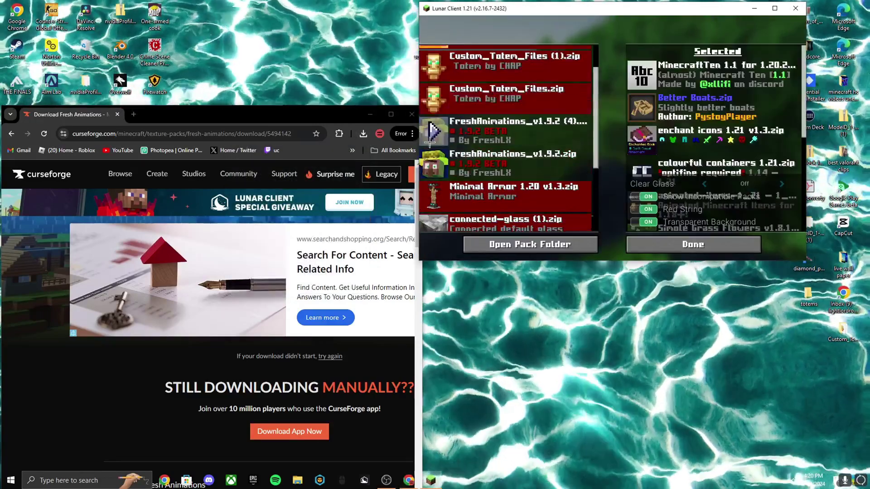
{"action": "left_click", "coordinate": [433, 132]}
{"action": "left_click", "coordinate": [653, 244]}
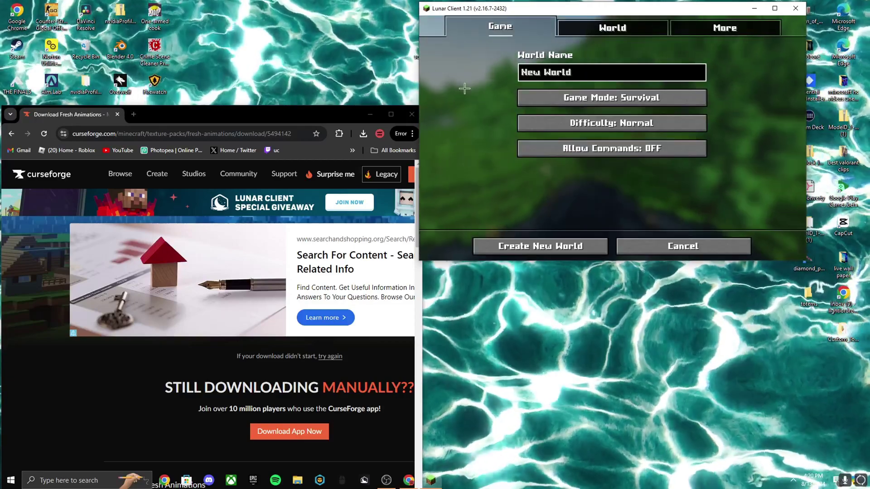
- Name the world 'fresh animations', switch the game mode, and create it
{"action": "key", "text": "BackSpace"}
{"action": "key", "text": "BackSpace"}
{"action": "key", "text": "BackSpace"}
{"action": "key", "text": "BackSpace"}
{"action": "key", "text": "BackSpace"}
{"action": "key", "text": "BackSpace"}
{"action": "key", "text": "BackSpace"}
{"action": "key", "text": "BackSpace"}
{"action": "key", "text": "BackSpace"}
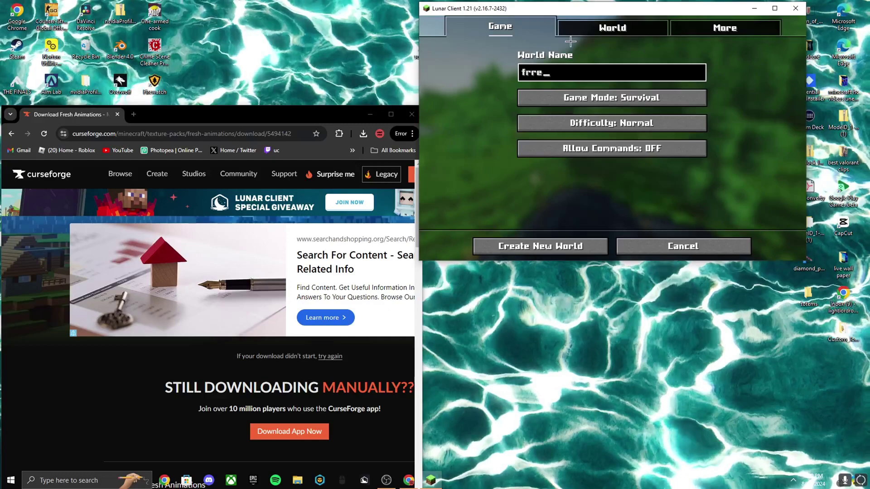
{"action": "type", "text": "fresh animati"}
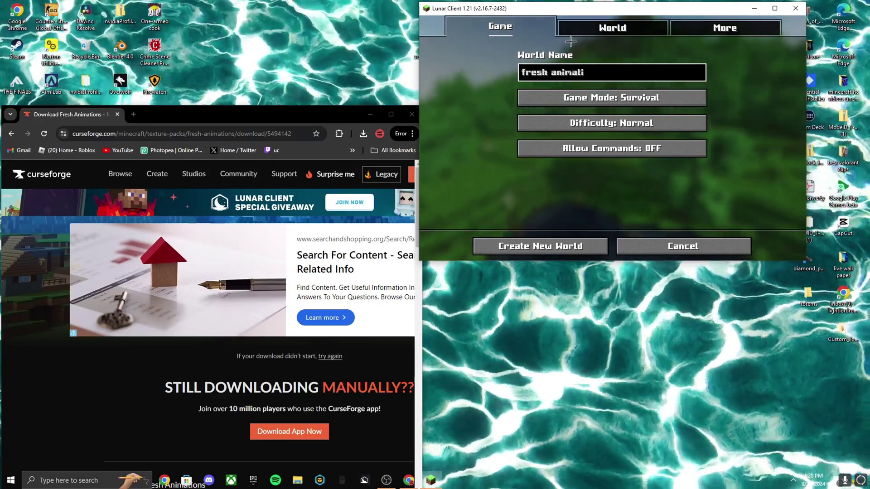
{"action": "type", "text": "ons"}
{"action": "left_click", "coordinate": [565, 95]}
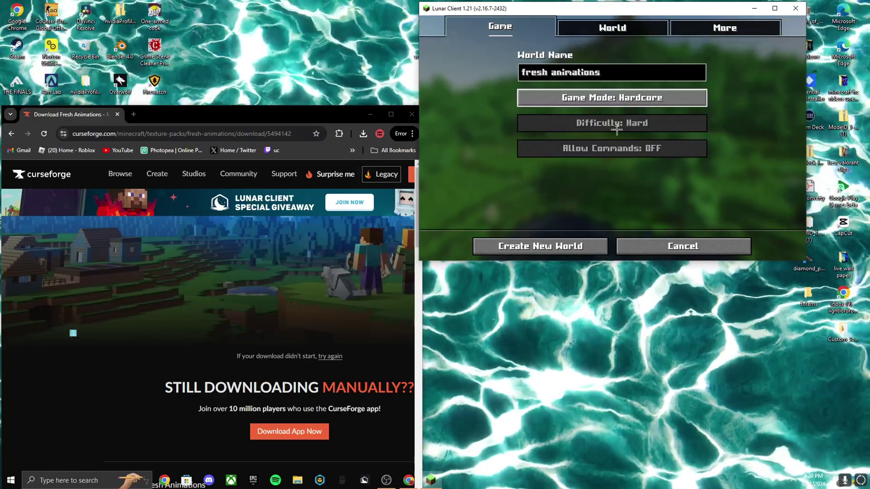
{"action": "left_click", "coordinate": [565, 96]}
{"action": "left_click", "coordinate": [541, 246]}
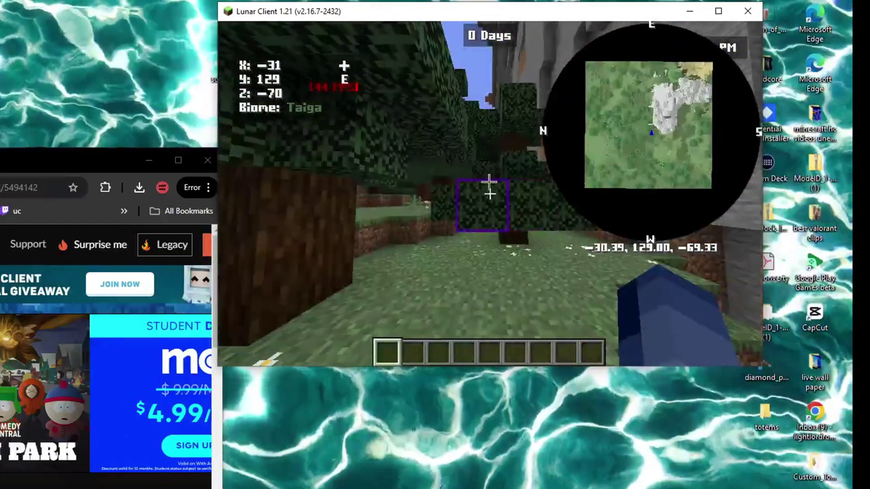
- Search the creative inventory and put villager and pillager spawn eggs in hotbar slots 1 and 3
{"action": "key", "text": "e"}
{"action": "left_click", "coordinate": [596, 91]}
{"action": "type", "text": "vil"}
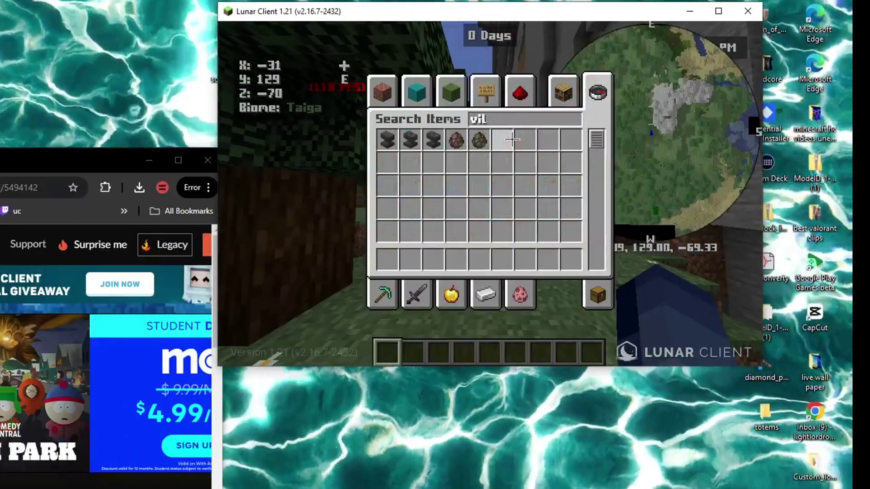
{"action": "key", "text": "ctrl+a"}
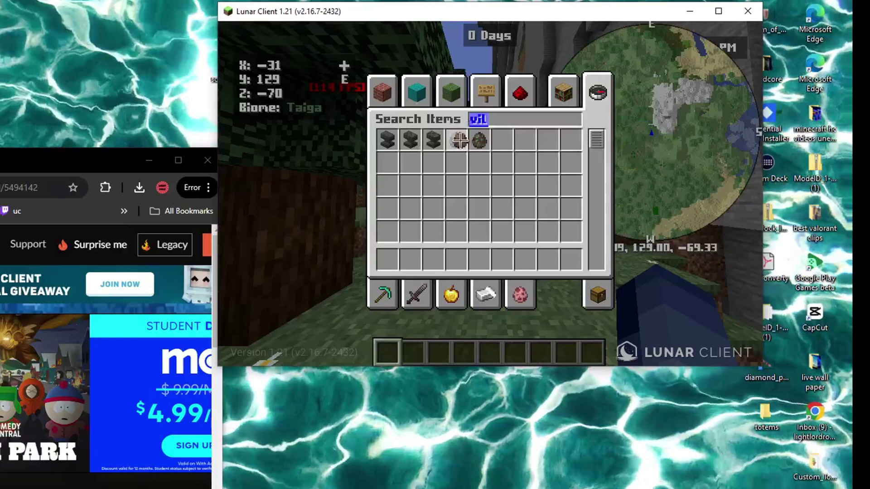
{"action": "left_click", "coordinate": [392, 264]}
{"action": "key", "text": "BackSpace"}
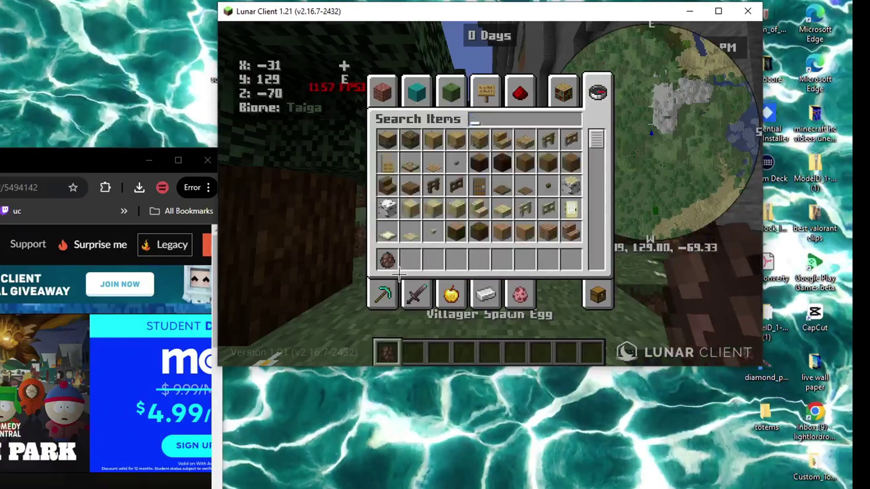
{"action": "type", "text": "pili"}
{"action": "key", "text": "BackSpace"}
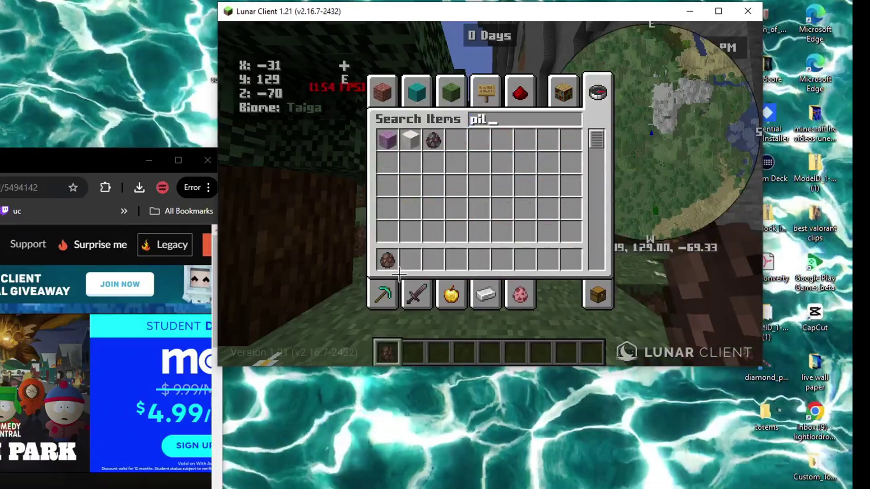
{"action": "left_click", "coordinate": [433, 140]}
{"action": "key", "text": "ctrl+a"}
{"action": "left_click", "coordinate": [434, 262]}
{"action": "key", "text": "Escape"}
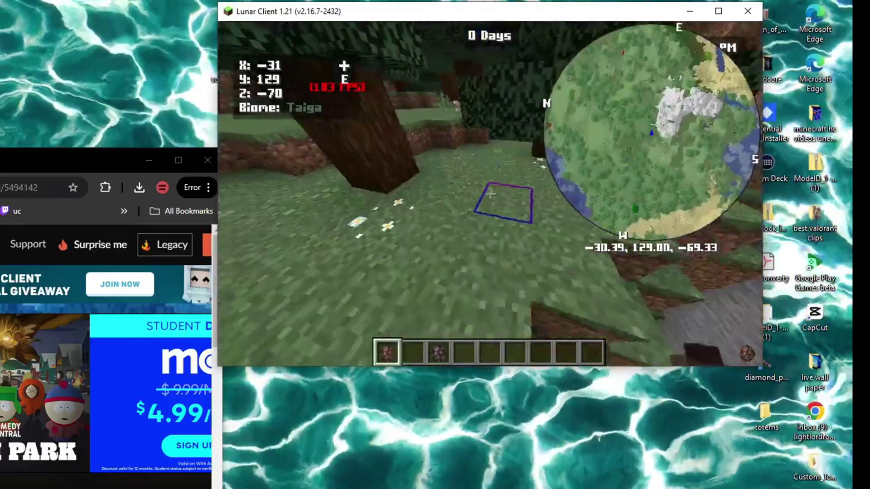
- Spawn a villager and a pillager on the grass, then fly around the taiga to look
{"action": "right_click", "coordinate": [490, 193]}
{"action": "key", "text": "3"}
{"action": "right_click", "coordinate": [491, 194]}
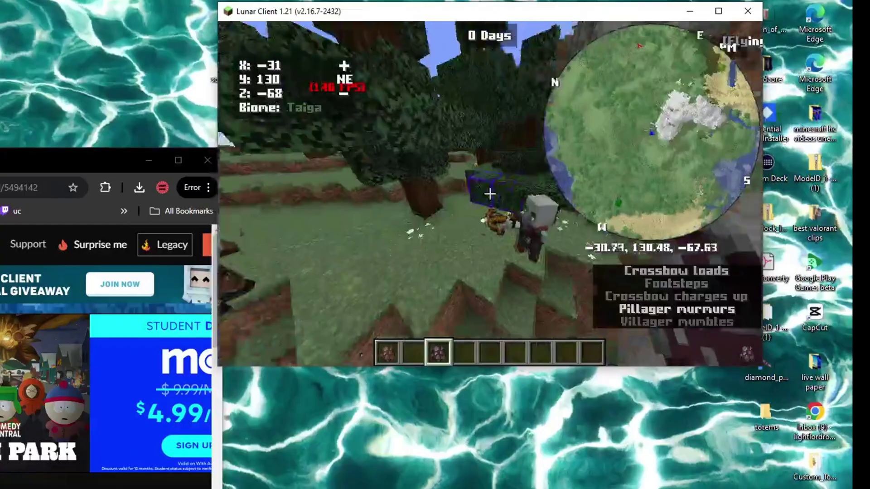
{"action": "key", "text": "w"}
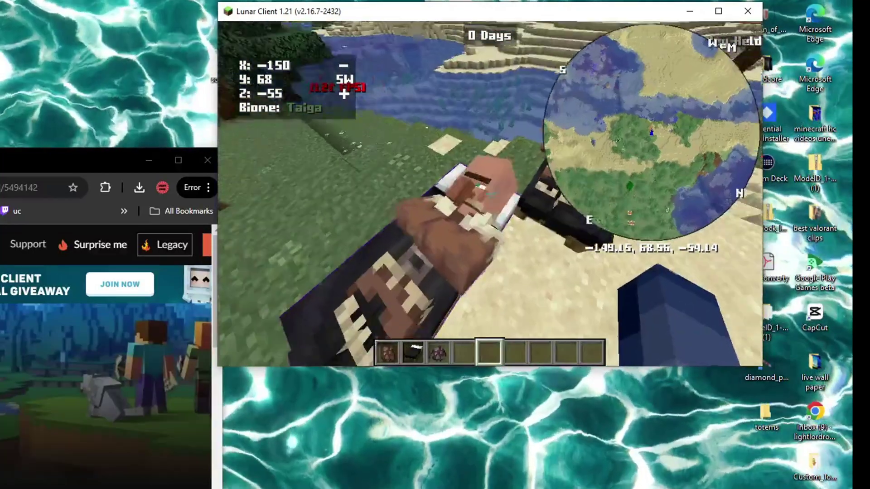
{"action": "key", "text": "space"}
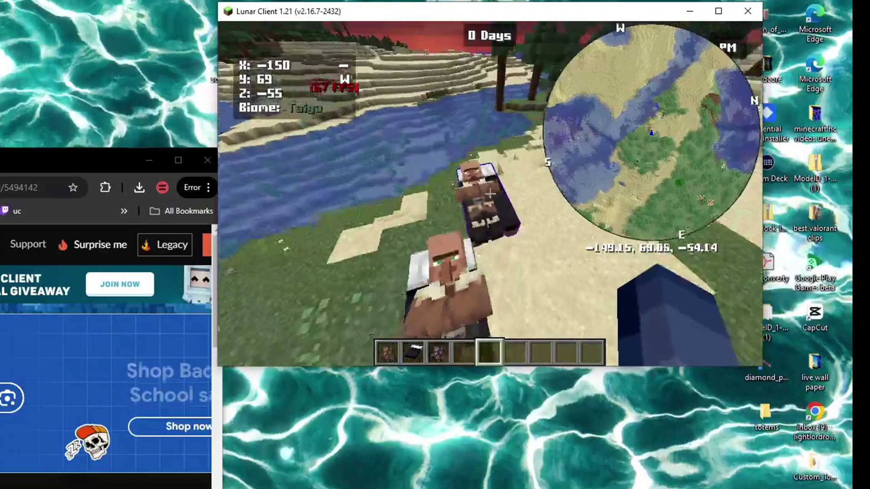